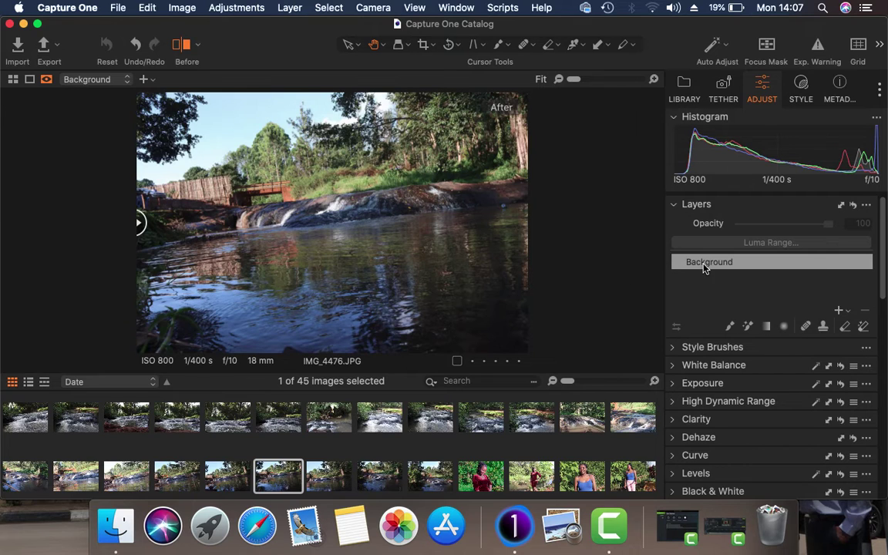
Run Auto Adjust with every correction checked: white balance, exposure, contrast, HDR, levels, rotation and keystone.
left_click(725, 46)
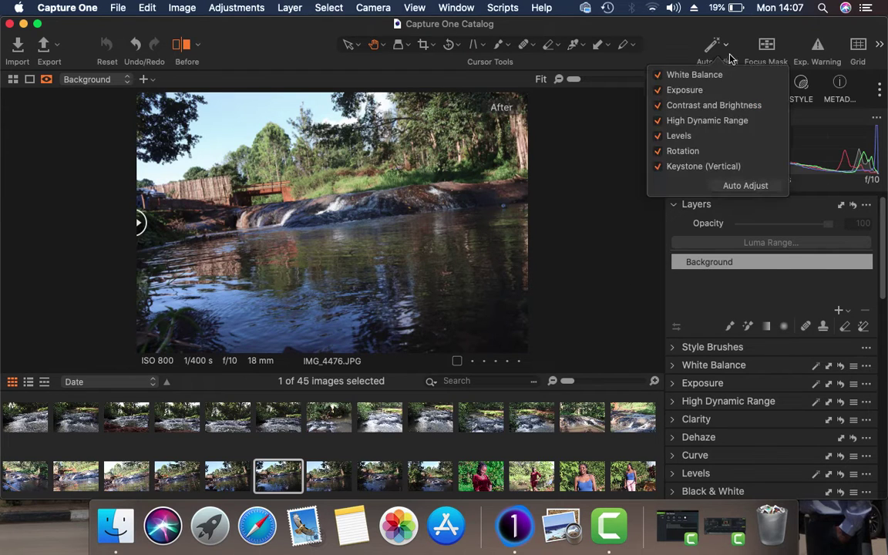
left_click(760, 187)
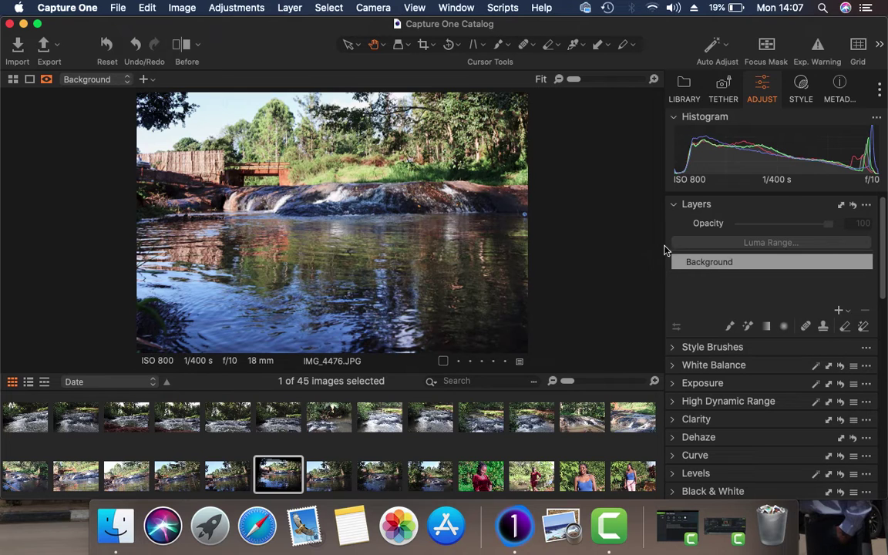
Add a filled adjustment layer, Adjustment Layer 1, at 100% above the Background layer.
left_click(847, 312)
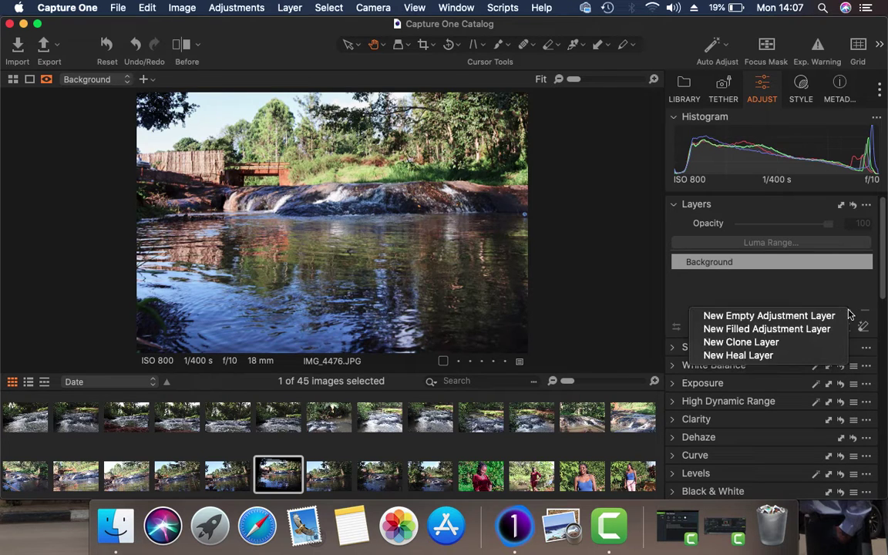
left_click(847, 314)
left_click(847, 314)
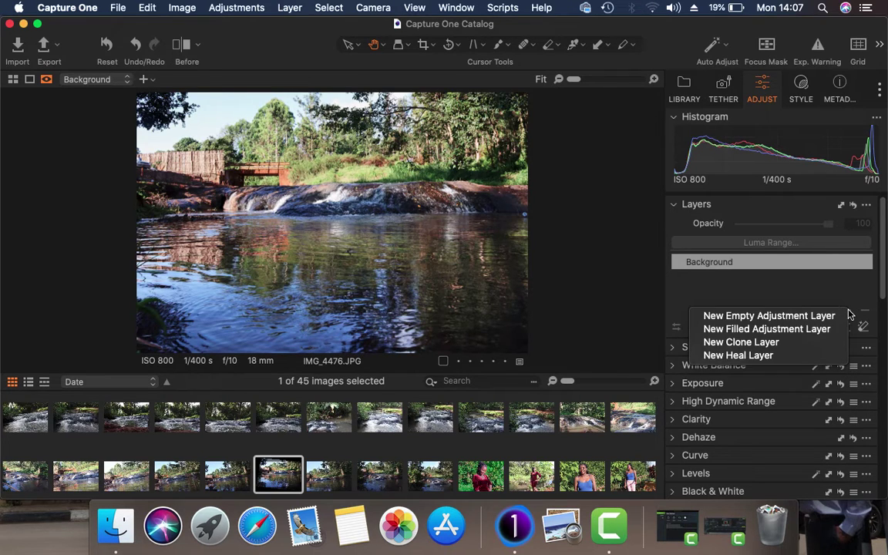
left_click(789, 333)
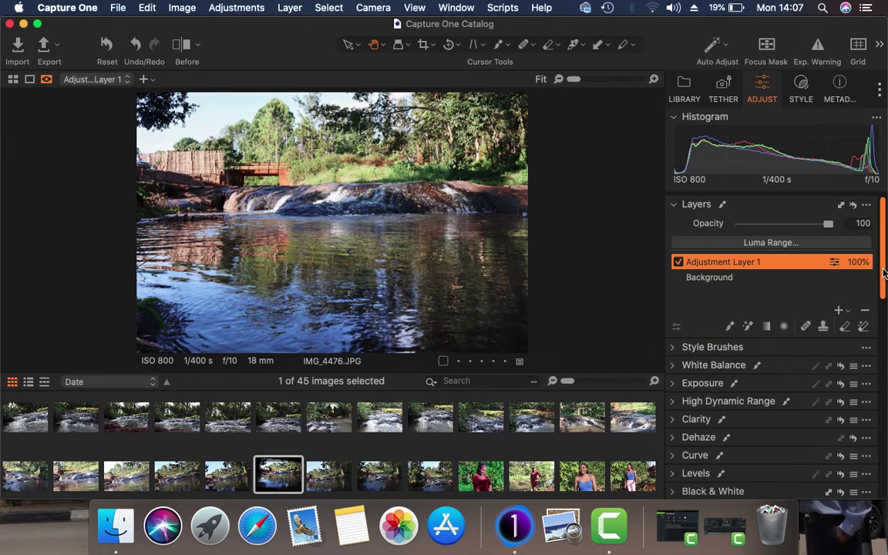
left_click_drag(884, 274, 884, 306)
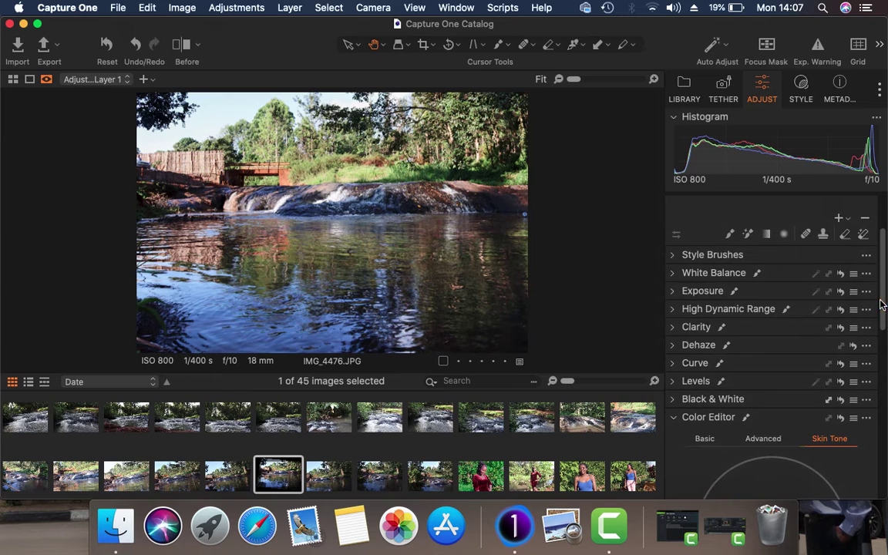
On Adjustment Layer 1, set HDR Highlight and White to -100 and Dehaze Amount to 2.
left_click(671, 309)
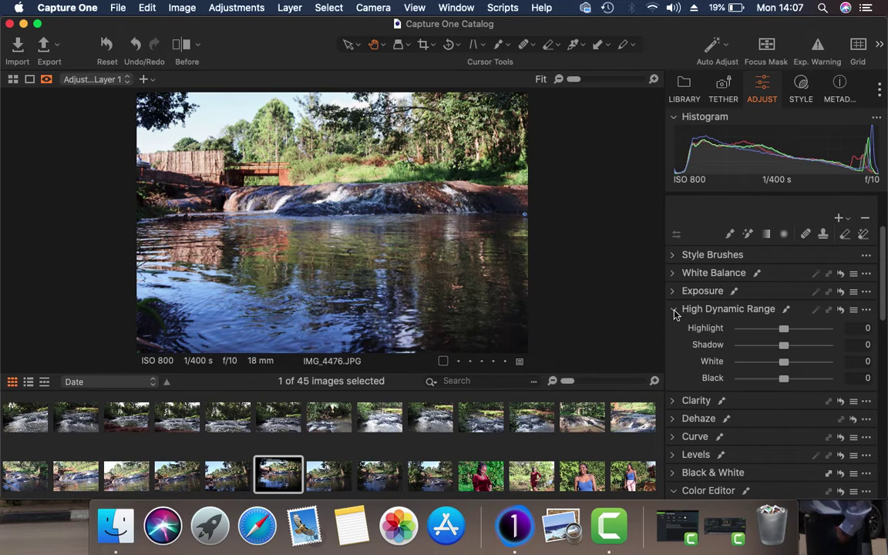
left_click_drag(745, 337, 734, 334)
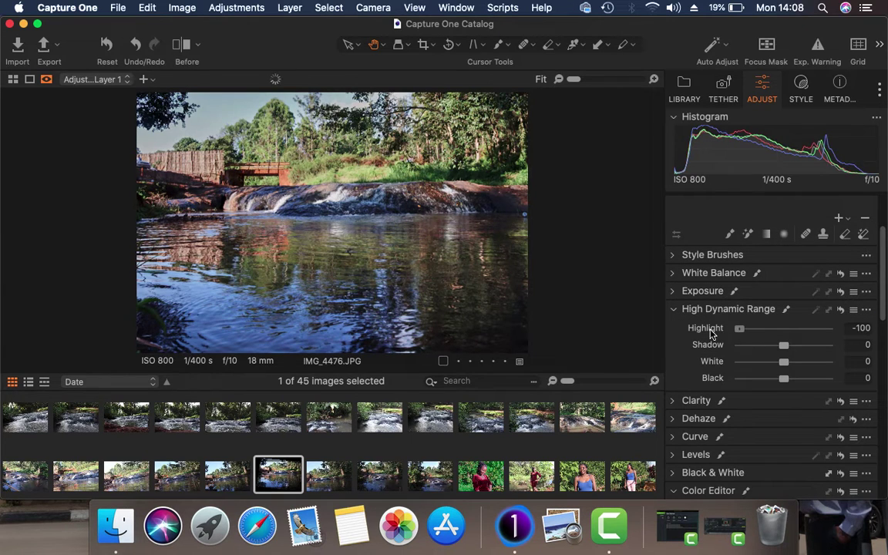
left_click(738, 361)
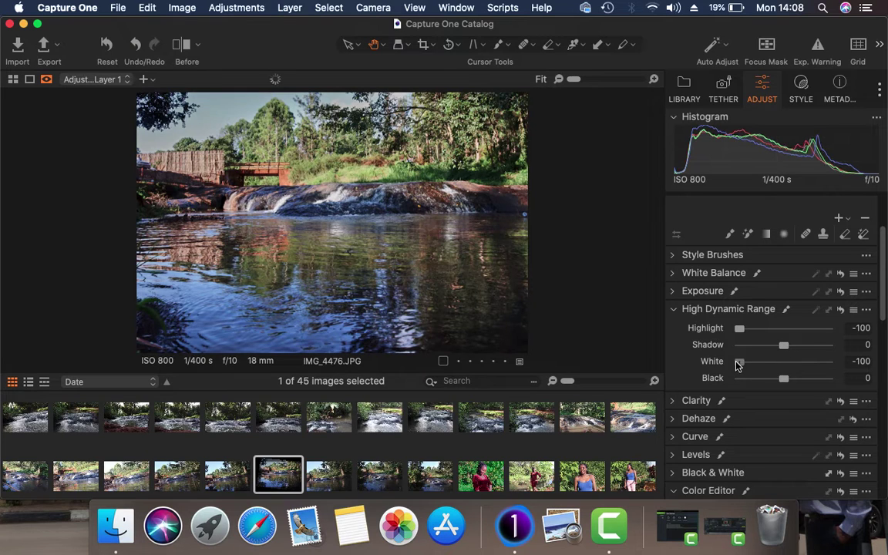
left_click(681, 309)
left_click(674, 346)
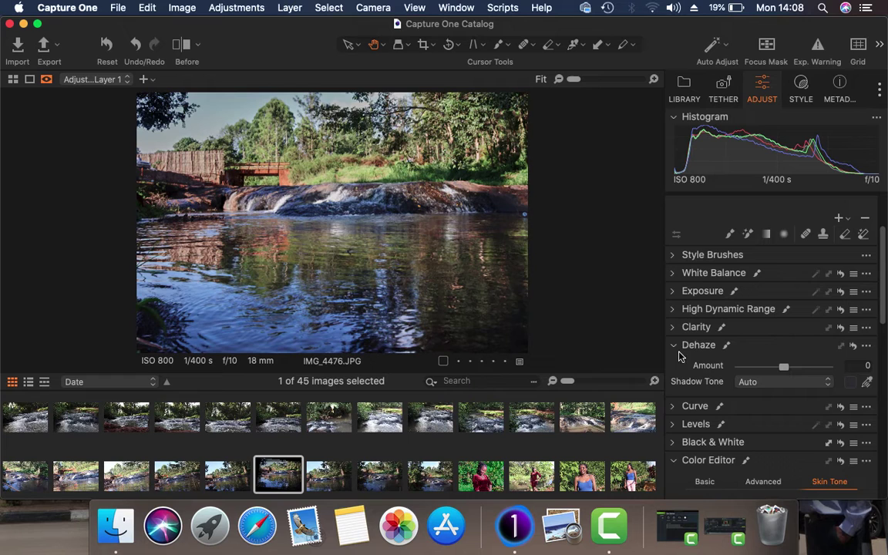
mouse_move(781, 369)
left_mouse_down()
mouse_move(757, 368)
mouse_move(805, 370)
mouse_move(773, 368)
mouse_move(786, 372)
left_mouse_up()
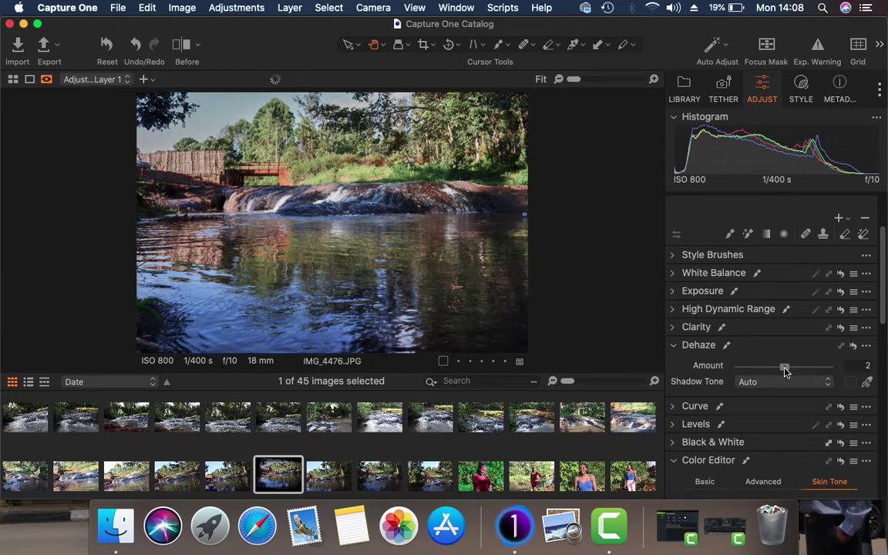
Raise the Levels RGB shadow input from 0 to 7 on Adjustment Layer 1.
left_click(673, 345)
left_click(672, 381)
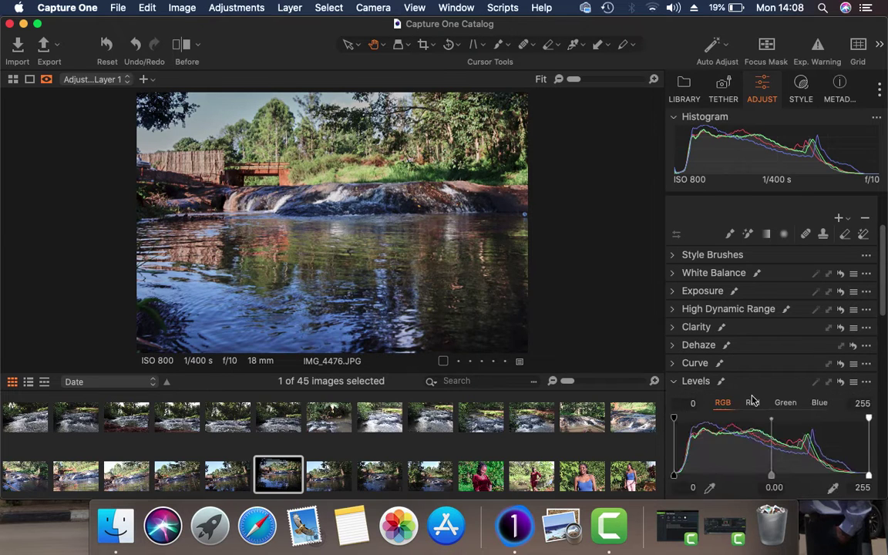
scroll(883, 347, "down", 5)
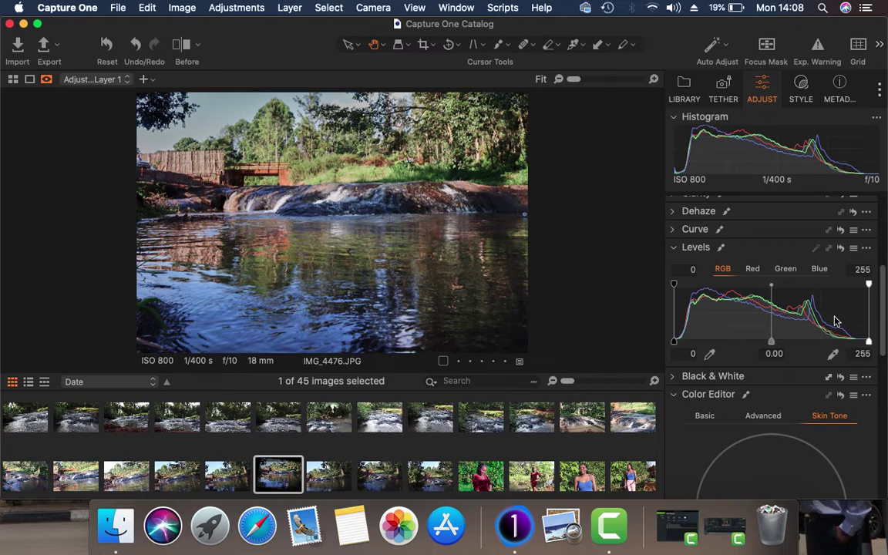
left_click_drag(675, 344, 681, 342)
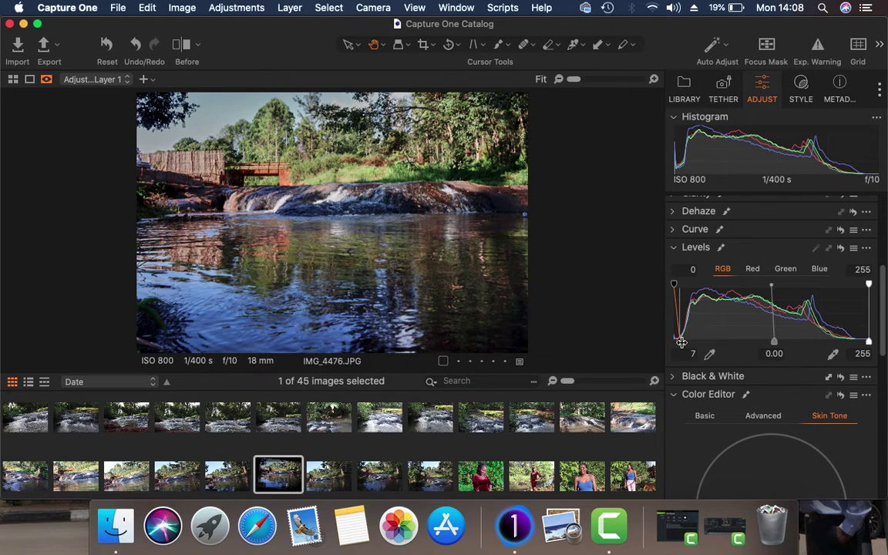
left_click(672, 249)
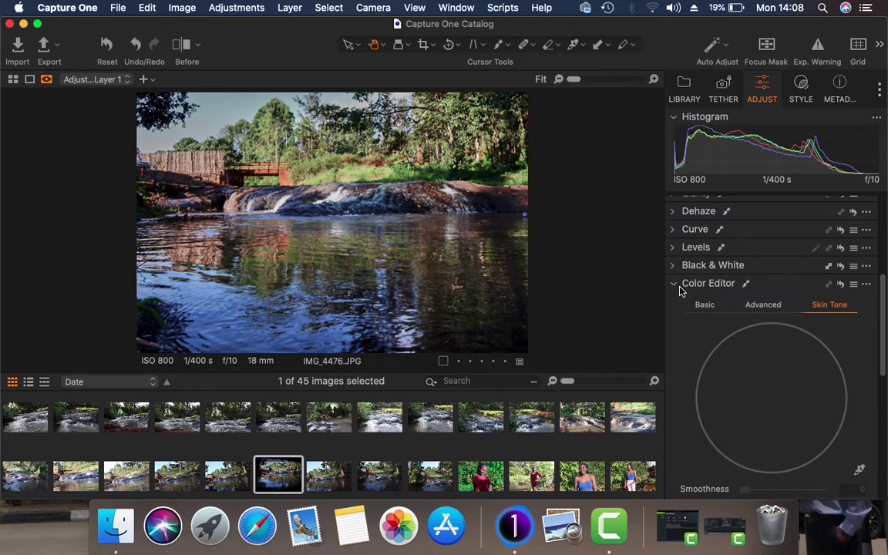
Scroll to the Color Editor and switch it to the Basic tab for Adjustment Layer 1.
left_click_drag(881, 313, 881, 356)
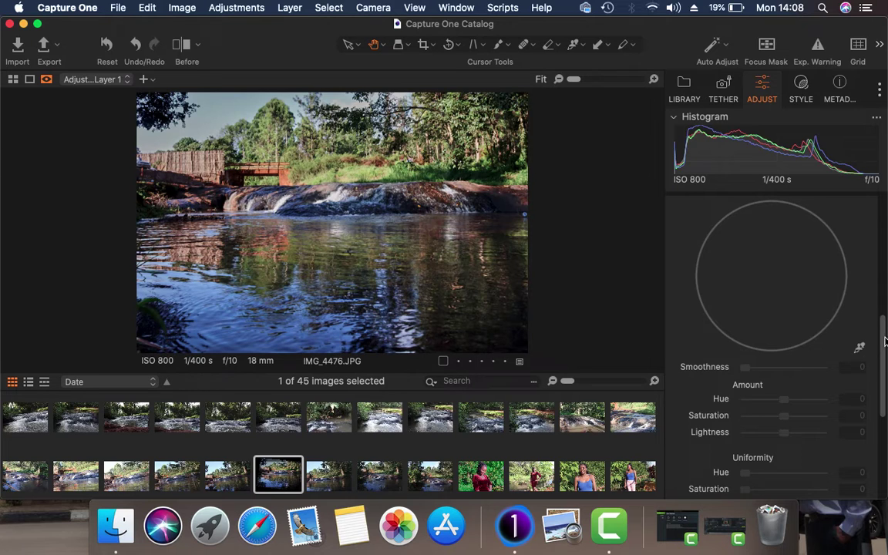
scroll(884, 334, "up", 1)
scroll(884, 335, "up", 4)
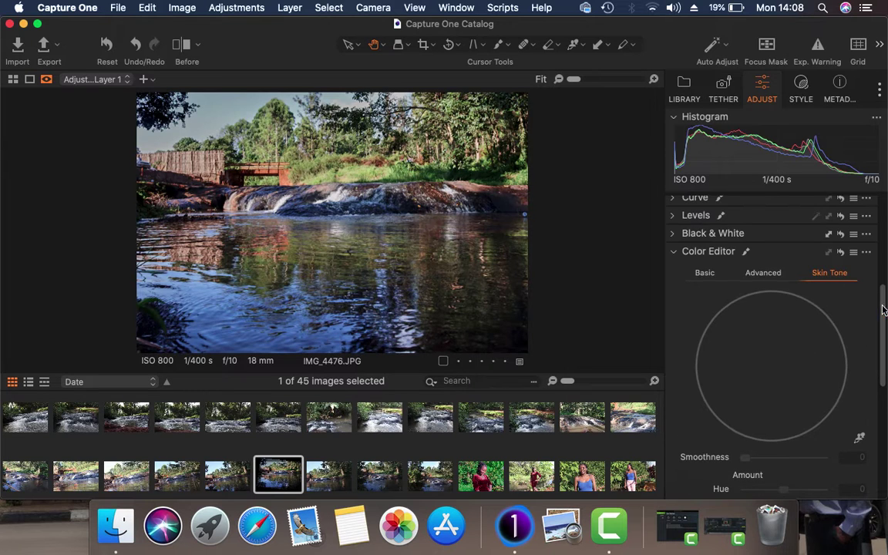
left_click(705, 274)
left_click(760, 278)
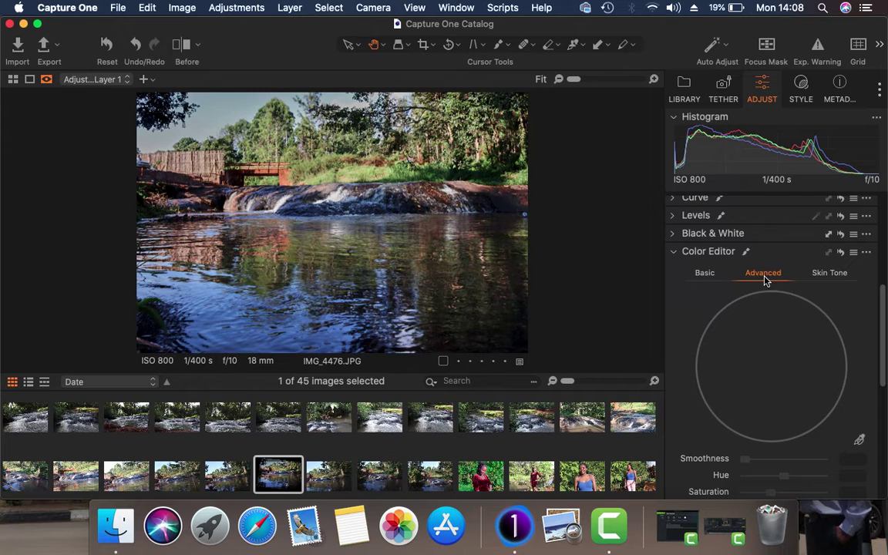
left_click(825, 276)
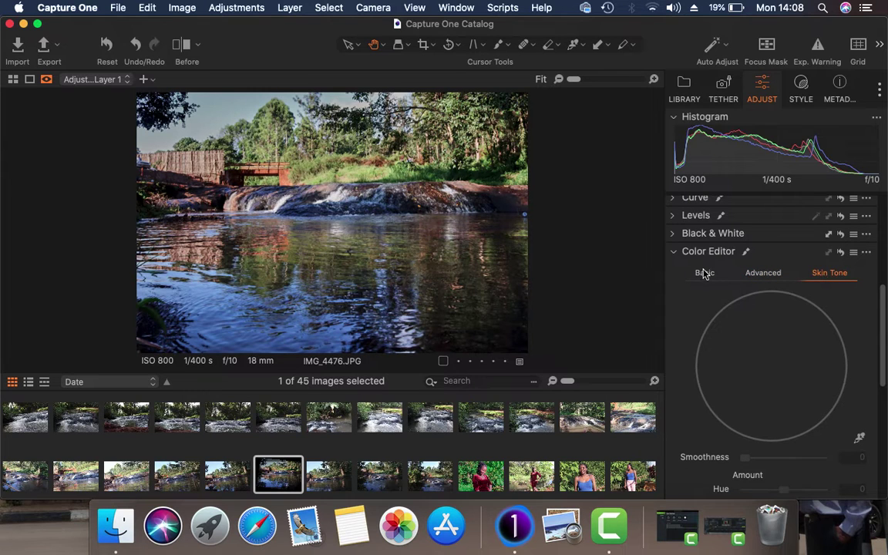
left_click(704, 273)
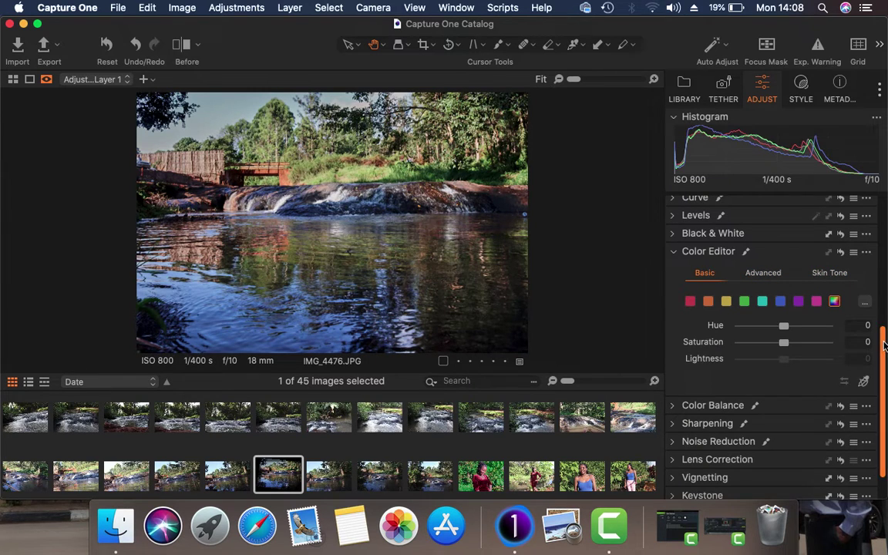
scroll(883, 346, "down", 1)
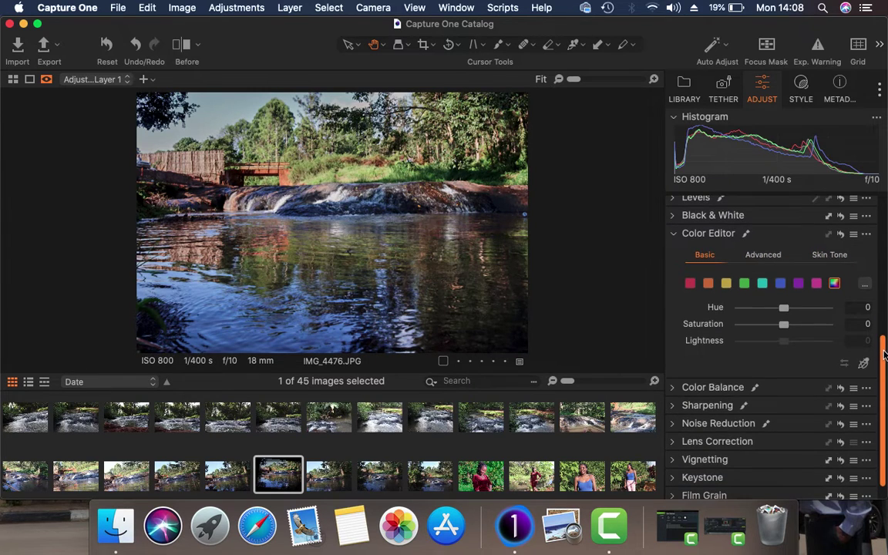
Set the green range to Hue 13.3, Saturation 38.3 and Lightness -46.4, checking it zoomed in.
left_click(745, 284)
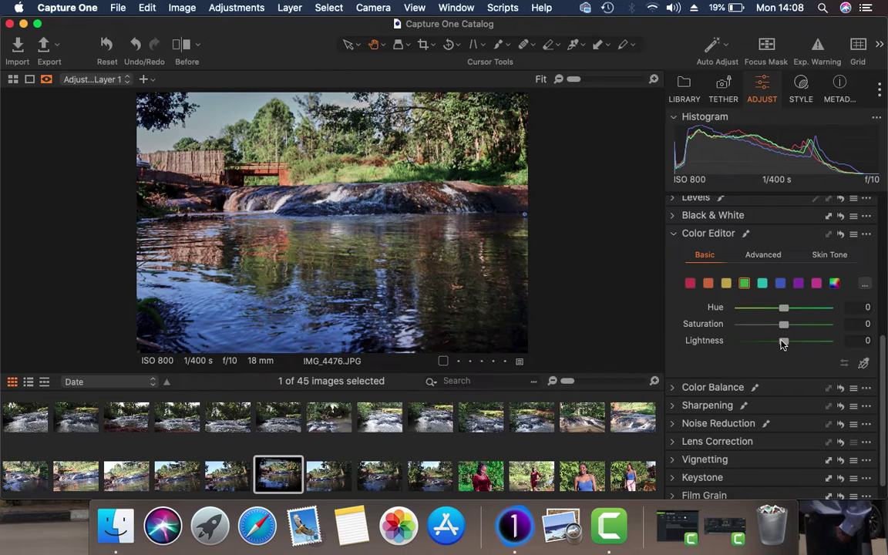
left_click_drag(784, 341, 742, 342)
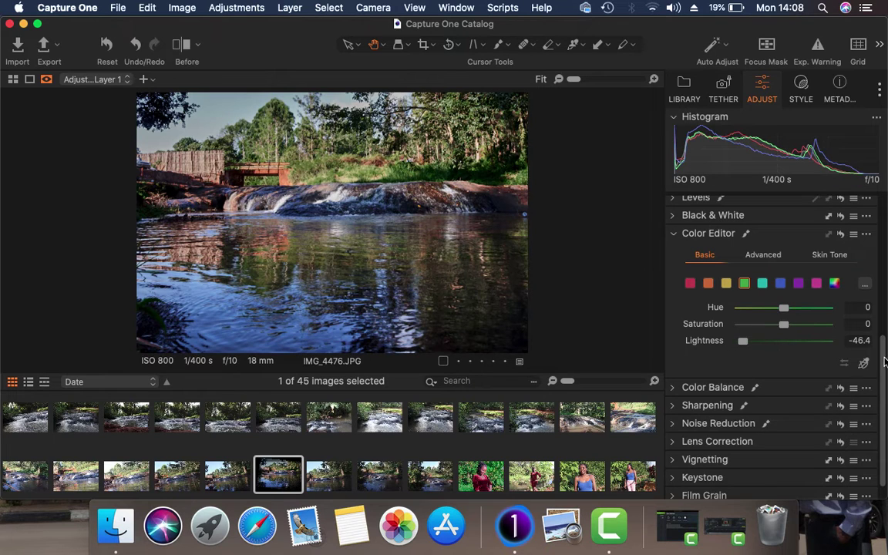
scroll(804, 362, "up", 3)
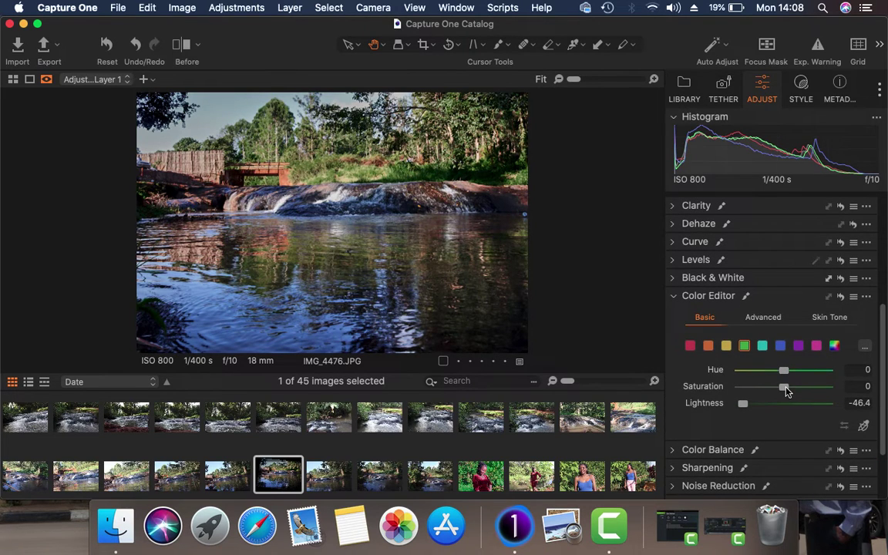
left_click_drag(785, 388, 803, 371)
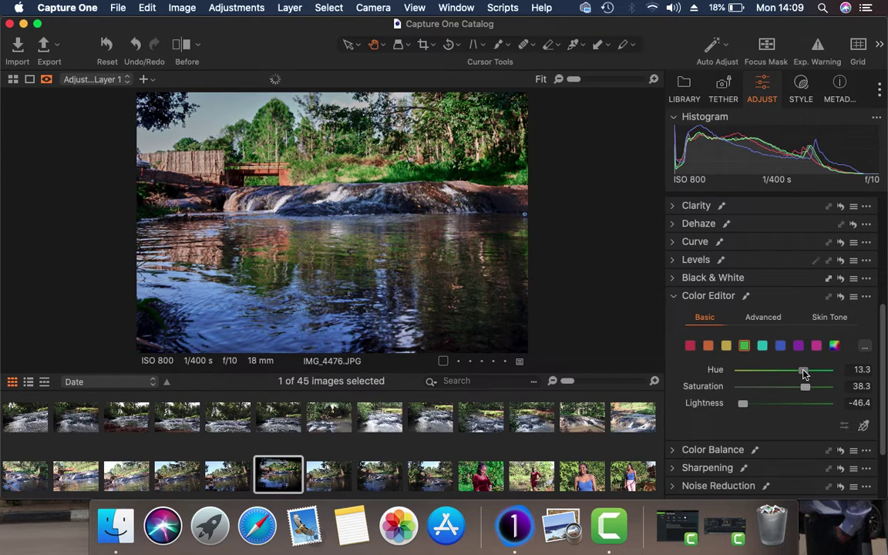
left_click(484, 248)
left_click(486, 248)
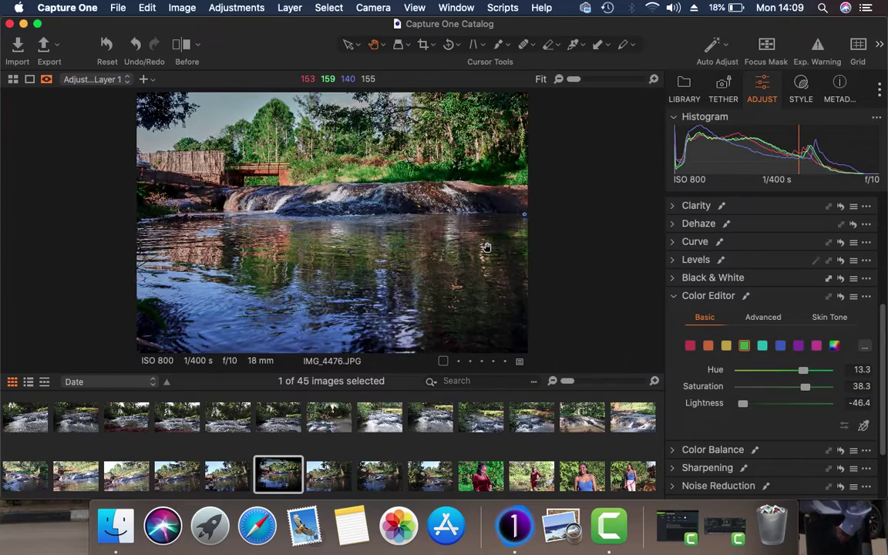
Set the yellow range to Lightness -28.7, Hue 18 and Saturation 42.1.
left_click(725, 346)
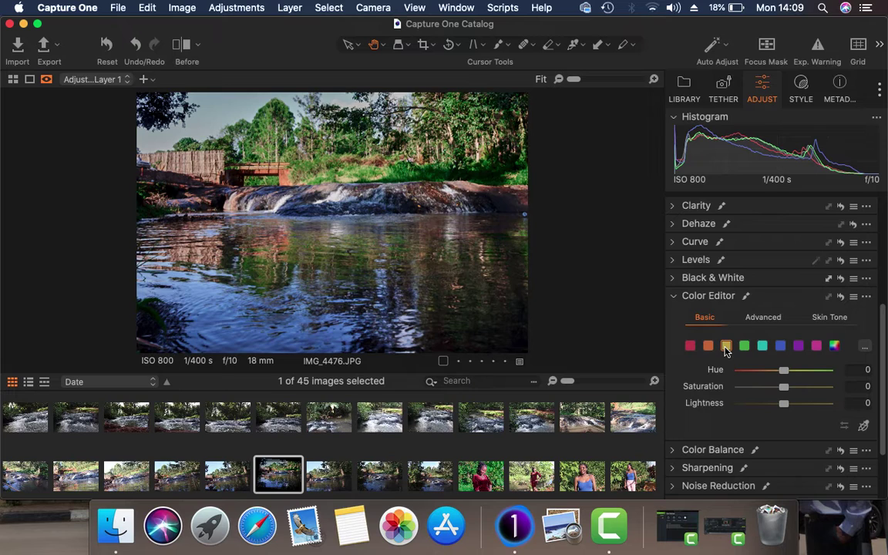
left_click_drag(783, 408, 757, 407)
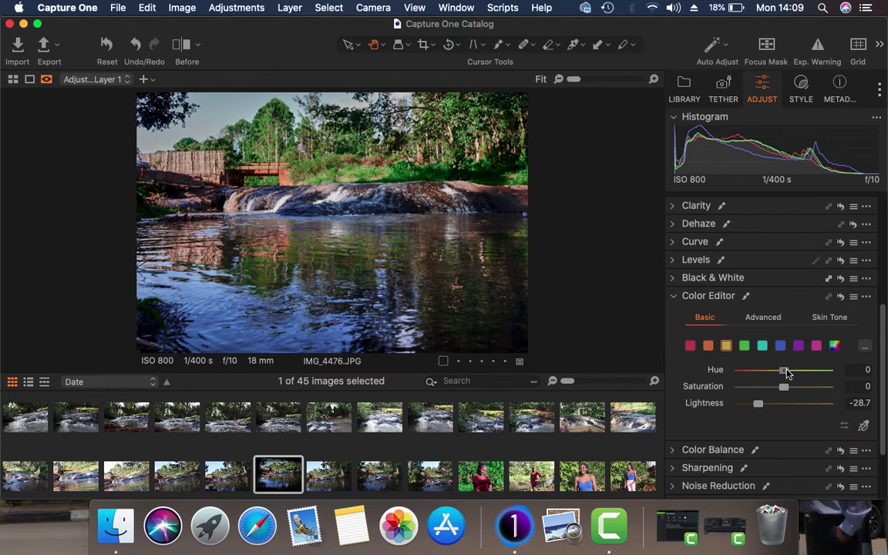
left_click_drag(783, 370, 812, 373)
mouse_move(810, 374)
left_mouse_down()
mouse_move(792, 390)
mouse_move(808, 391)
left_mouse_up()
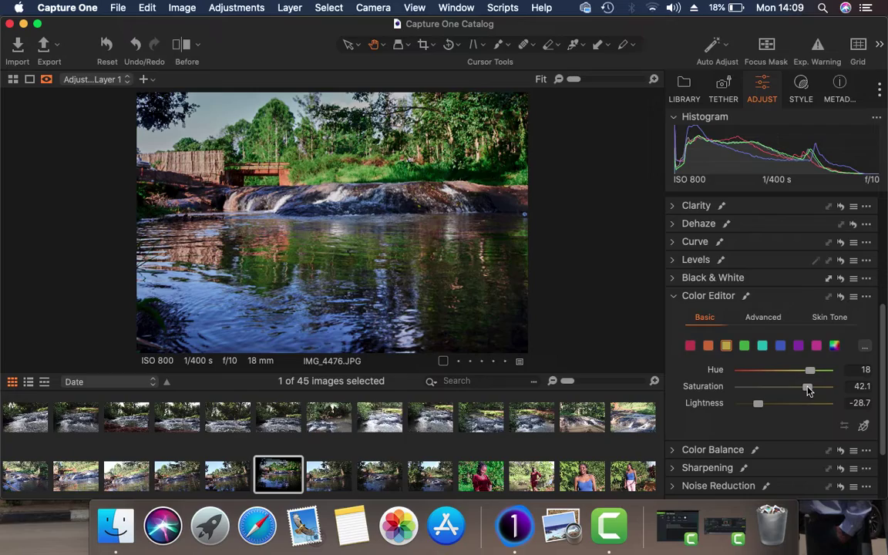
scroll(447, 198, "up", 3)
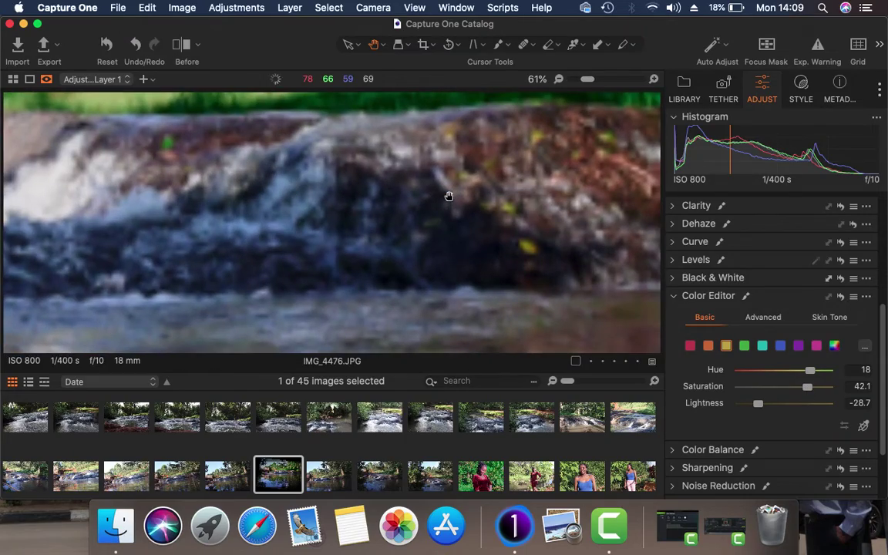
scroll(441, 189, "down", 2)
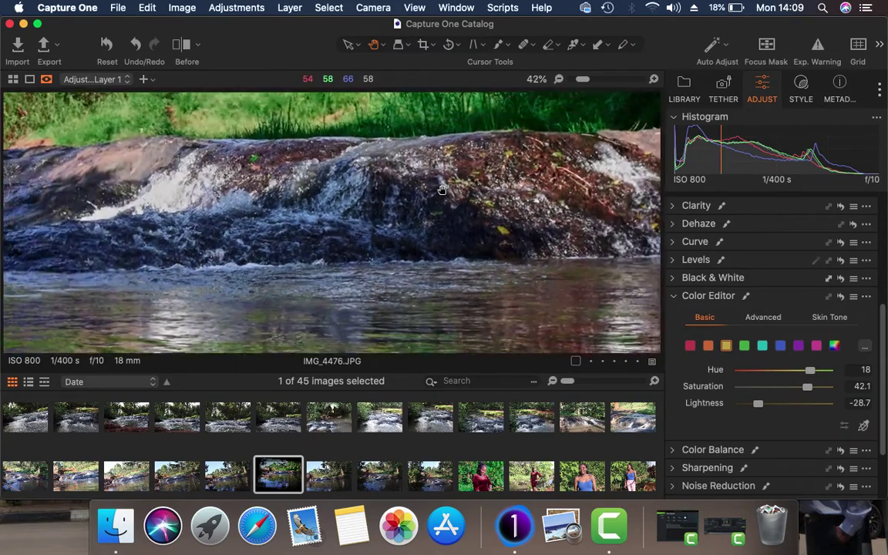
scroll(441, 190, "down", 3)
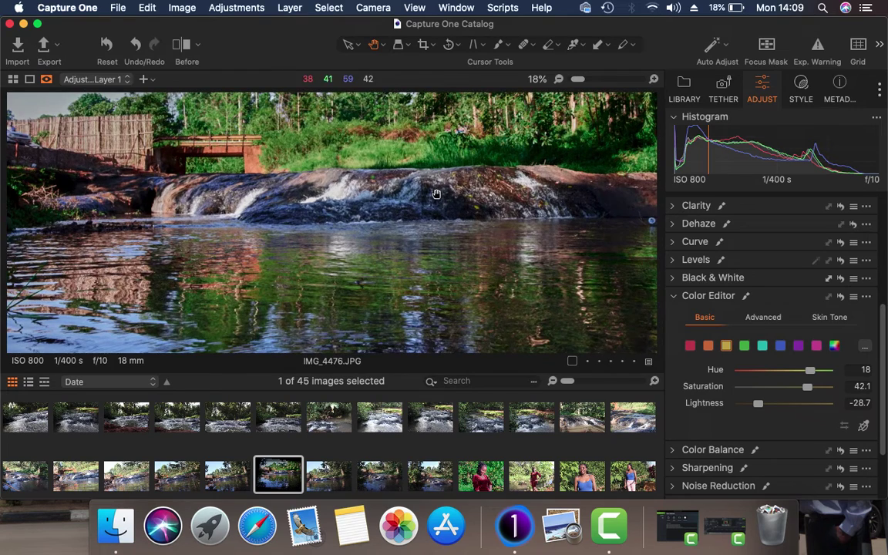
scroll(436, 194, "down", 2)
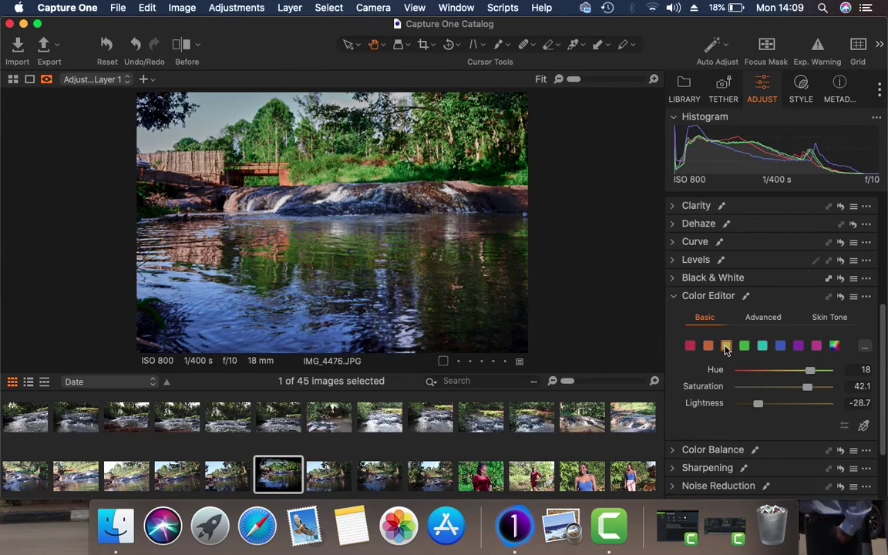
Set the cyan range to Hue 30 and Lightness -21.3.
left_click(763, 347)
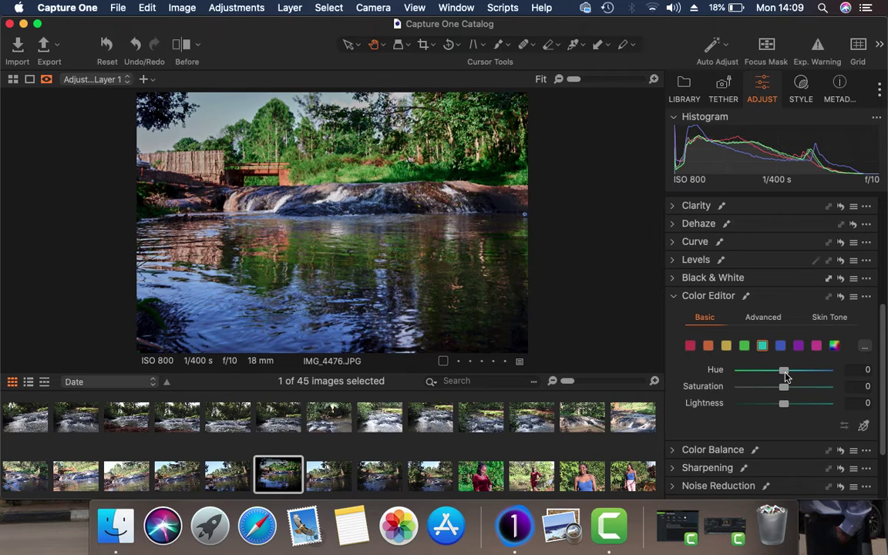
left_click_drag(783, 370, 834, 373)
left_click_drag(782, 404, 763, 408)
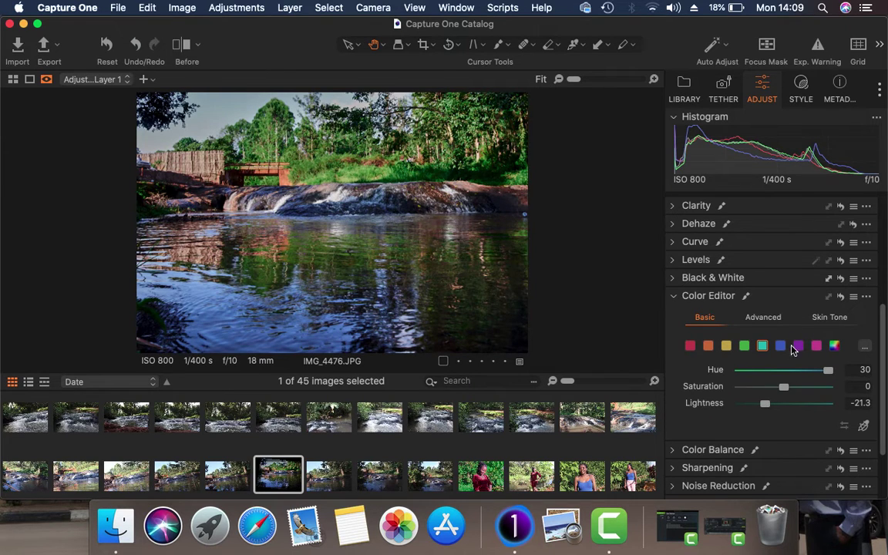
Set the blue range to Lightness -24.8, Hue 1.5 and Saturation 29.8, inspecting the water zoomed in.
left_click(780, 346)
left_click_drag(782, 404, 761, 409)
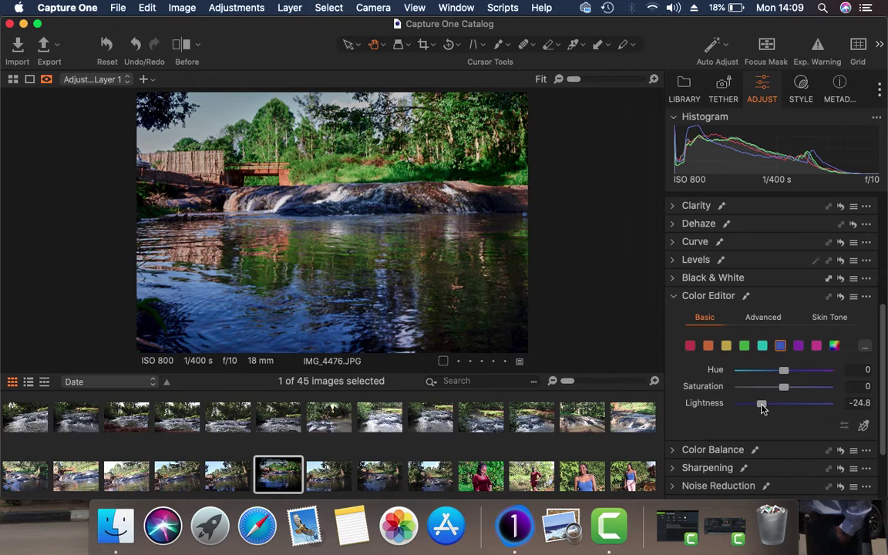
mouse_move(783, 370)
left_mouse_down()
mouse_move(803, 375)
mouse_move(786, 375)
left_mouse_up()
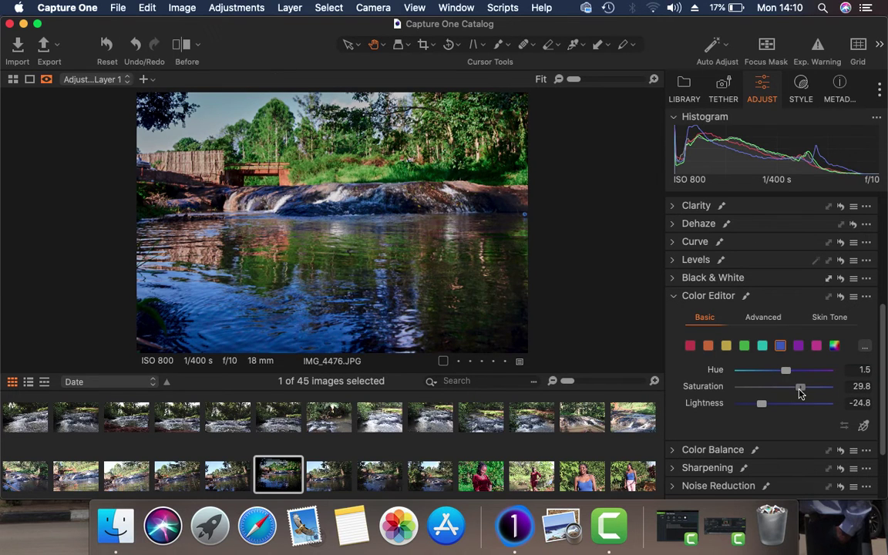
double_click(388, 229)
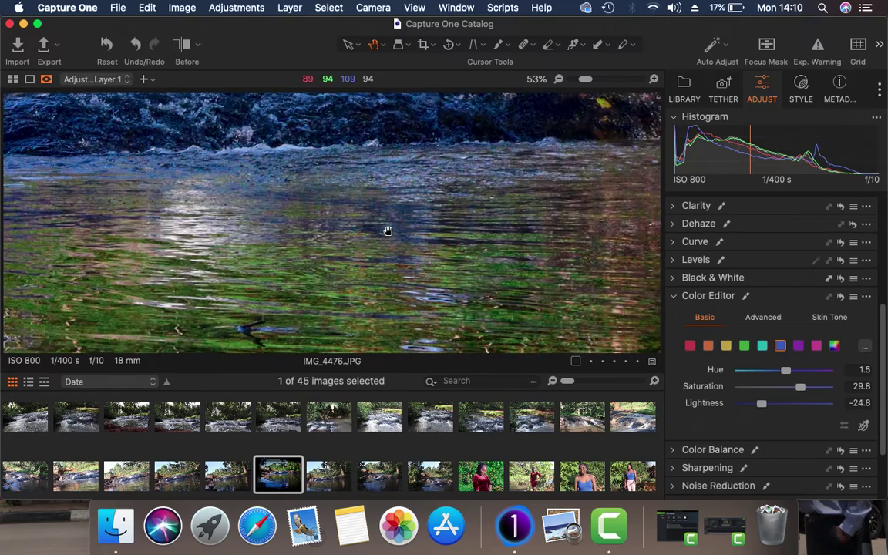
double_click(387, 231)
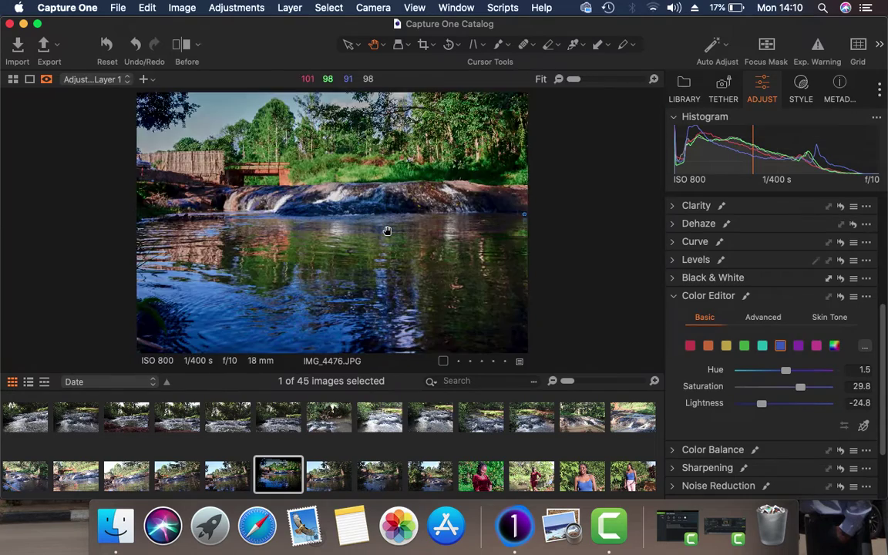
Apply an all-colours Color Editor adjustment of Hue 4 and Saturation 6.1.
left_click(835, 345)
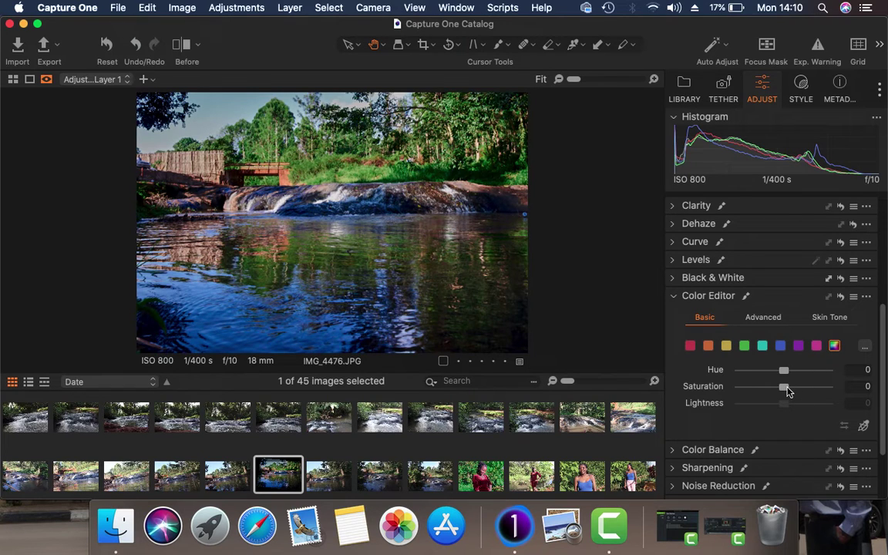
left_click_drag(784, 387, 792, 375)
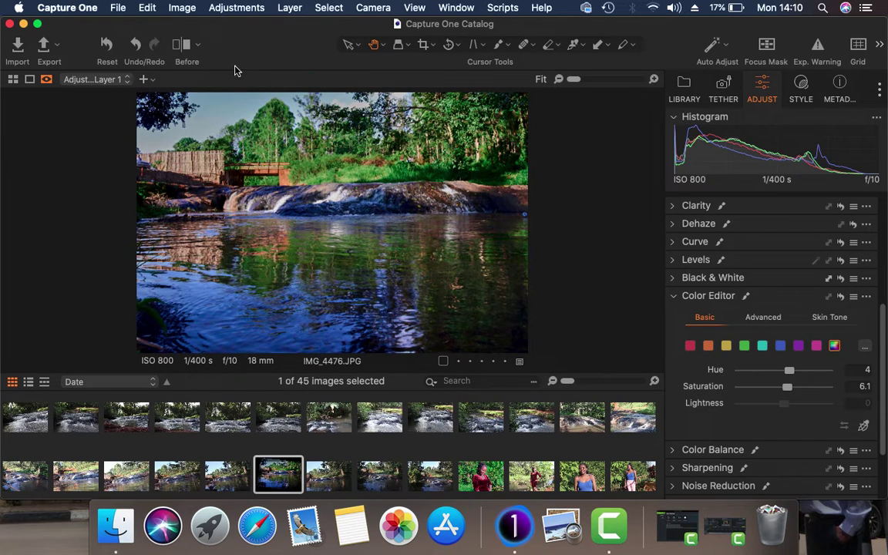
Turn on the Before split view and move the divider to compare the original IMG_4476.JPG with the edit.
left_click(179, 45)
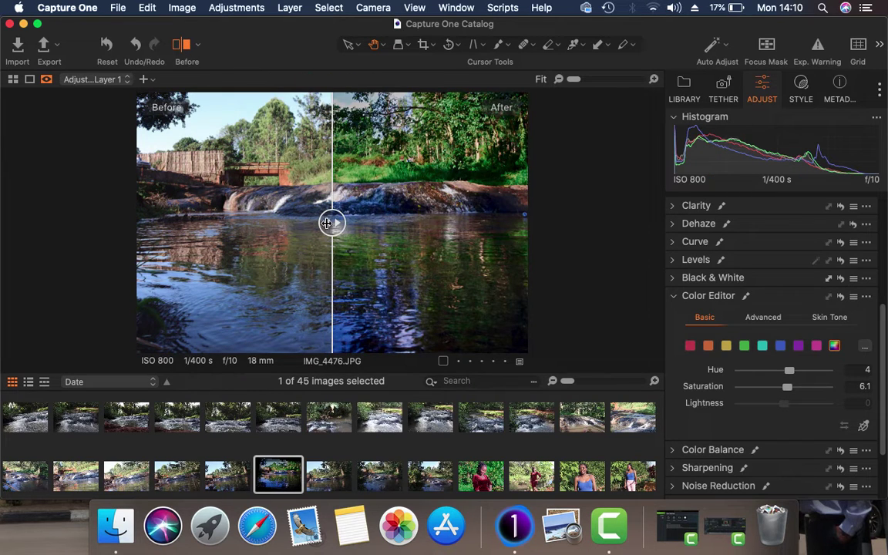
left_click_drag(332, 223, 61, 231)
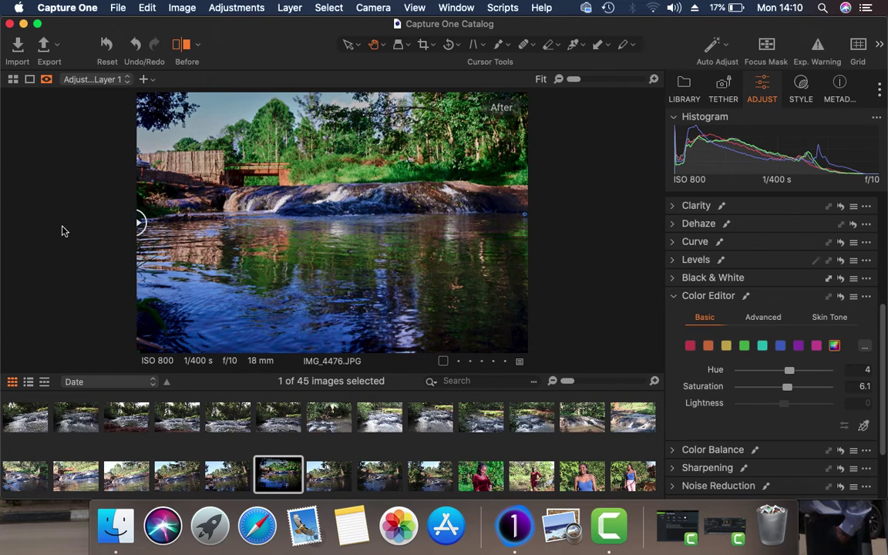
left_click_drag(130, 239, 116, 138)
Collapse the Color Editor and scroll the Adjust panel to reveal all its adjustment tools.
left_click(673, 297)
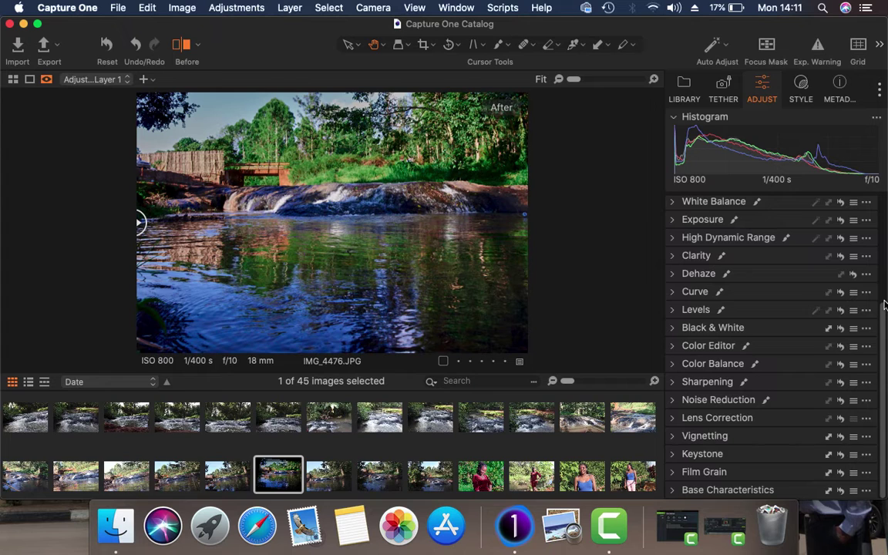
mouse_move(885, 306)
left_mouse_down()
mouse_move(885, 279)
mouse_move(885, 314)
left_mouse_up()
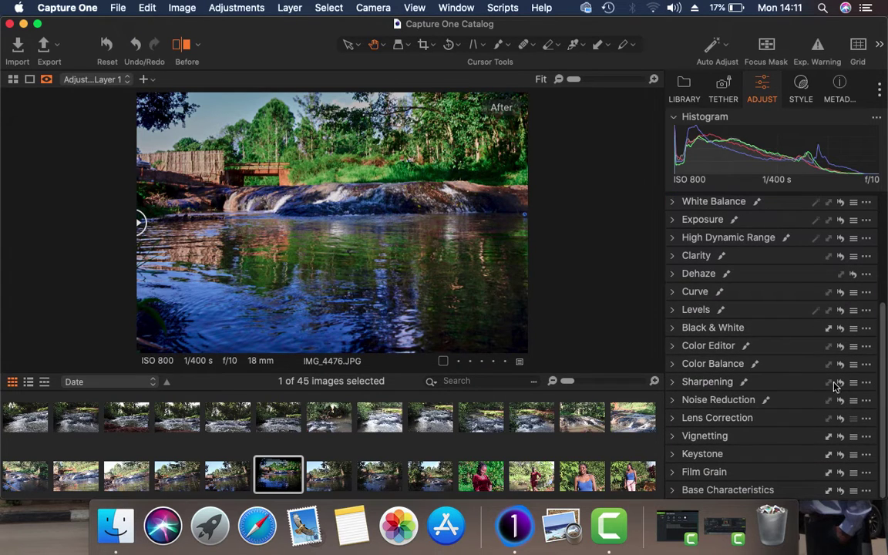